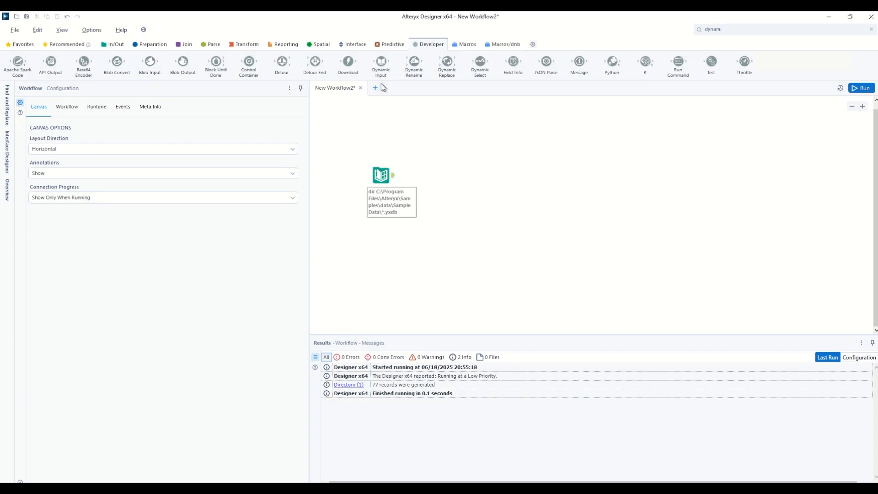
- Connect a Dynamic Input tool to the Directory tool and use C:\Program Files\Alteryx\Samples\data\SampleData\a.yxdb as its input data source template
click(381, 175)
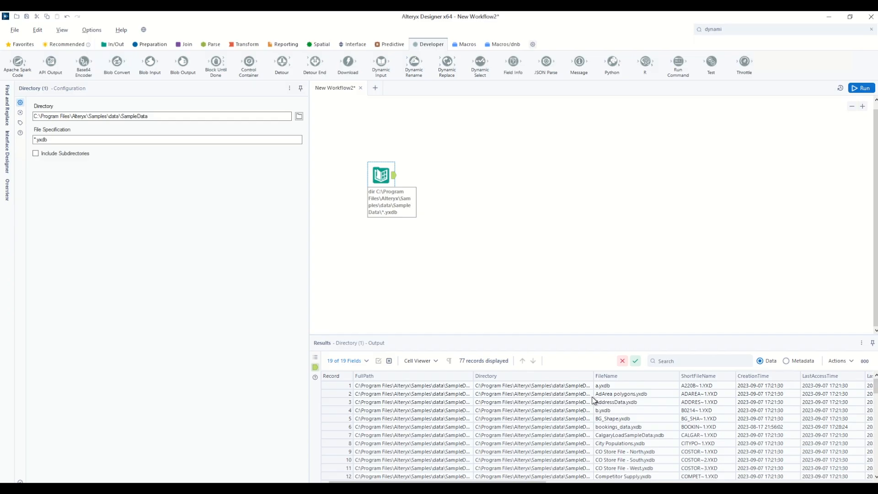
drag(381, 63, 427, 176)
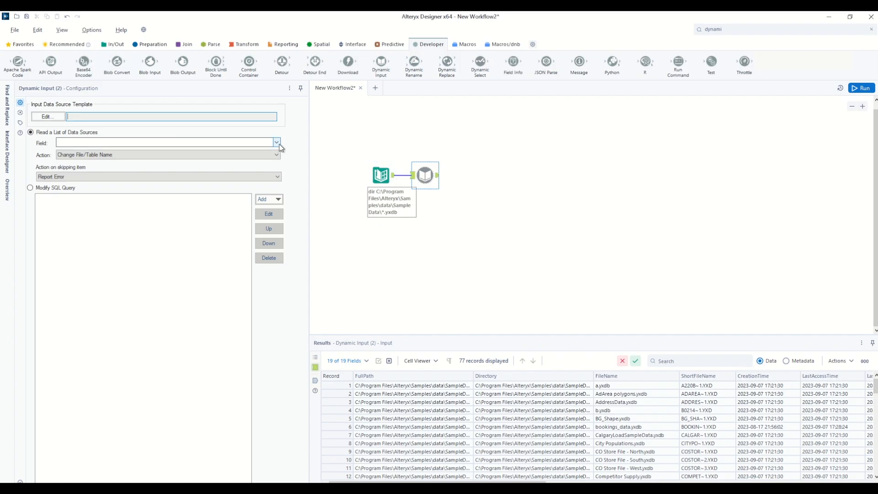
click(58, 118)
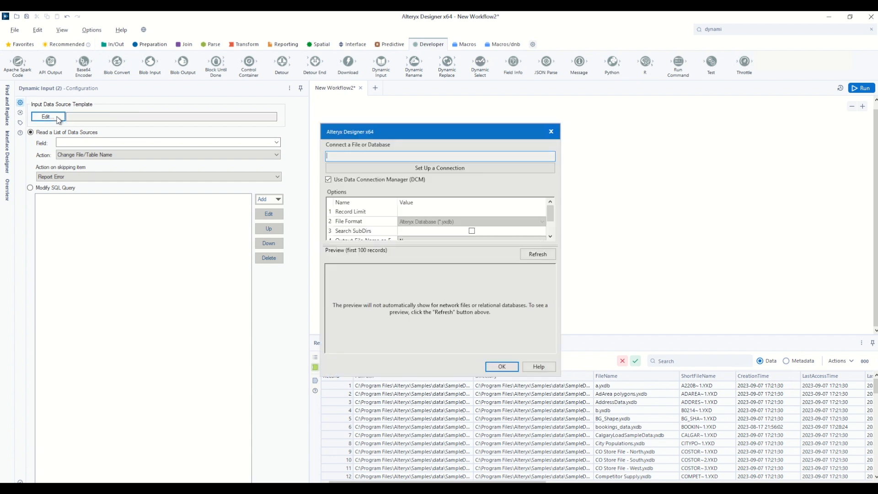
click(421, 167)
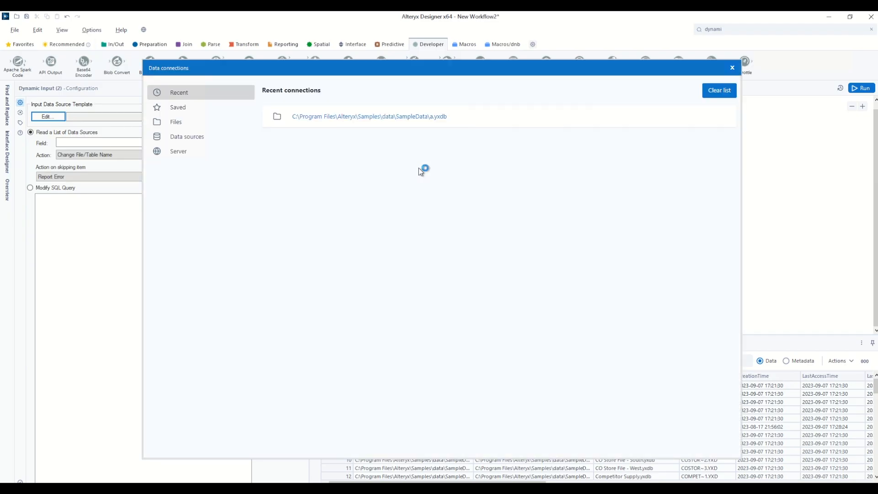
click(180, 123)
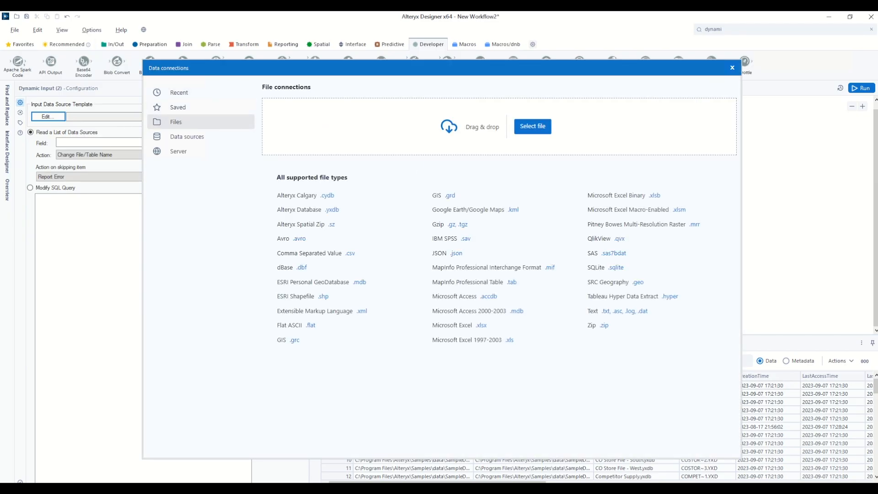
drag(176, 178, 418, 136)
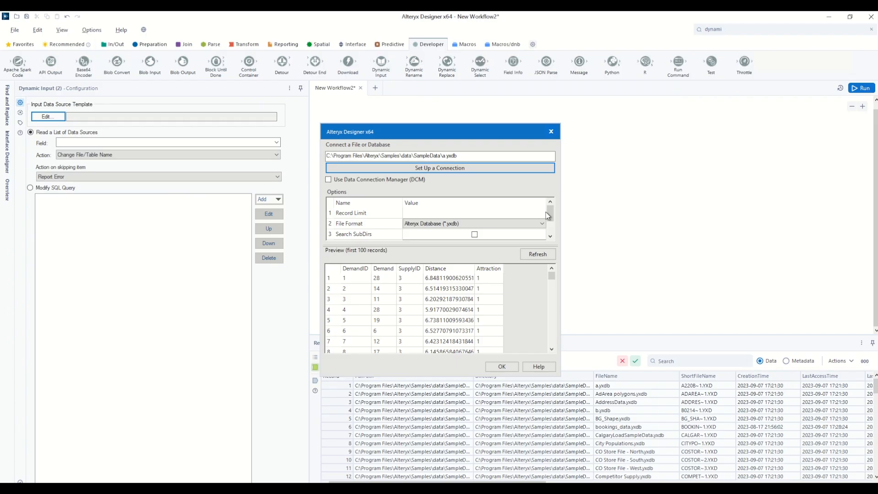
- Set the template's Output File Name as Field option to File Name Only and accept the template settings
drag(548, 216, 537, 225)
click(417, 224)
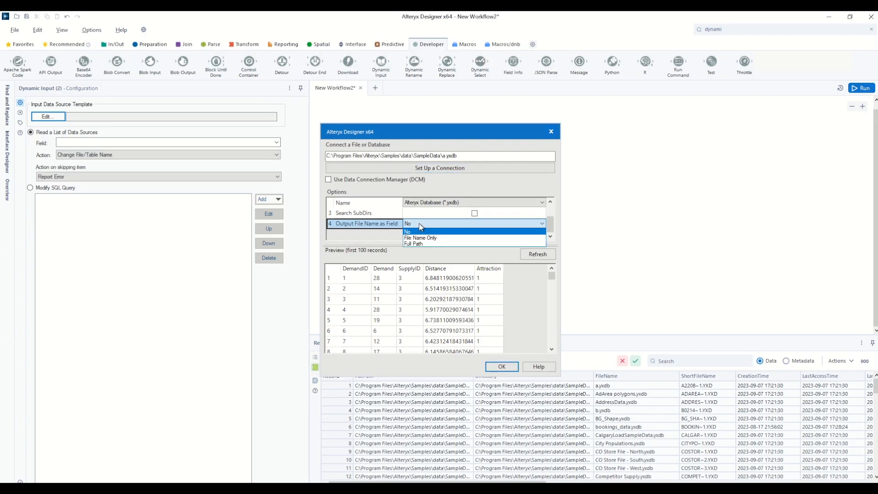
click(428, 238)
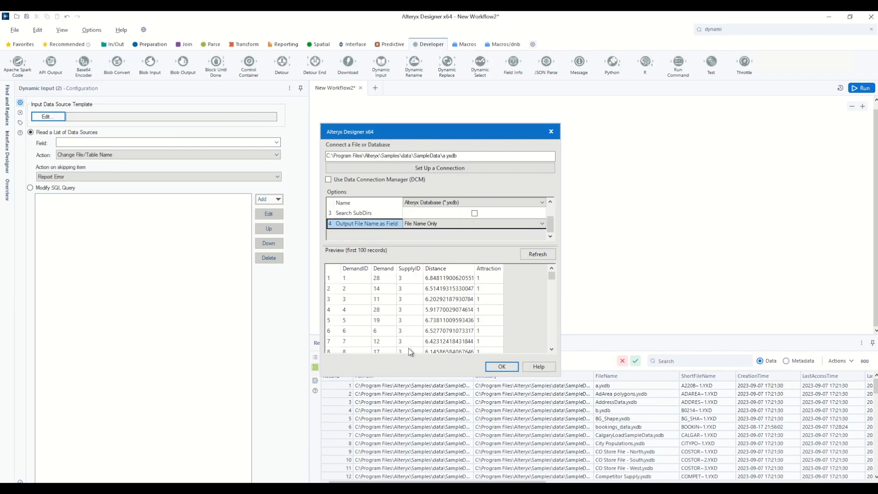
click(500, 368)
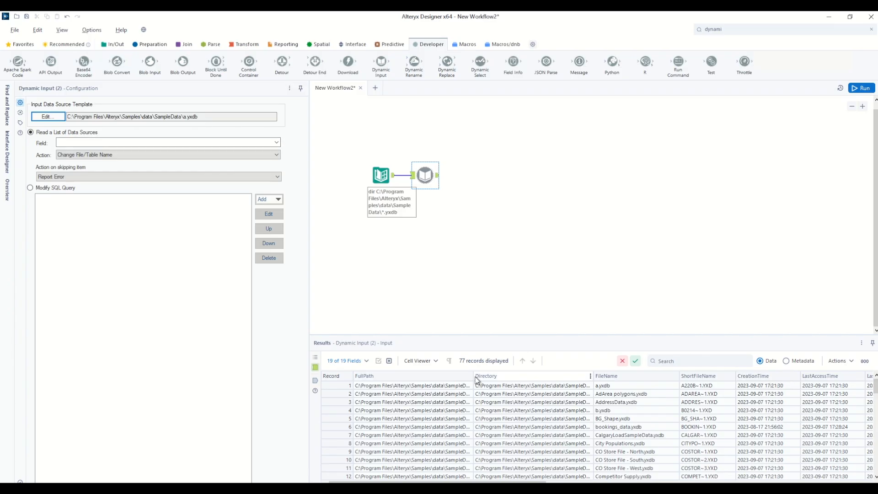
- Check the incoming full file paths, and set Dynamic Input to read sources from the FullPath field with the Change Entire File Path action
drag(474, 377, 605, 381)
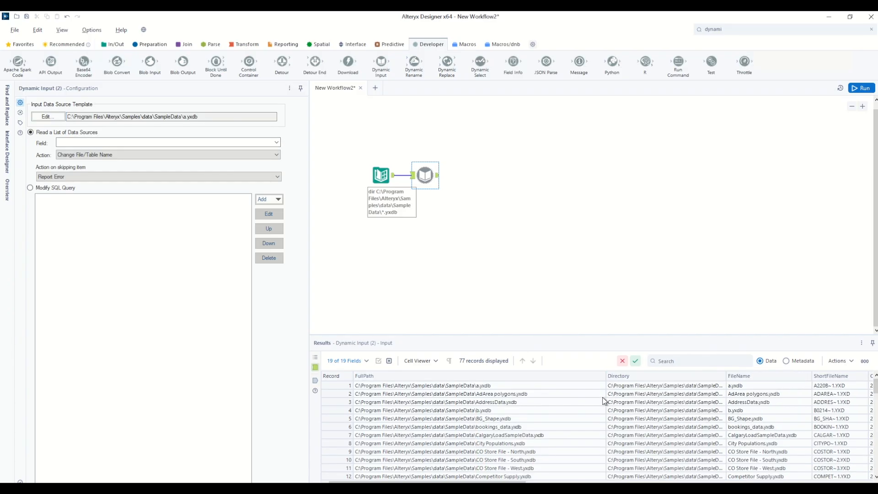
click(468, 404)
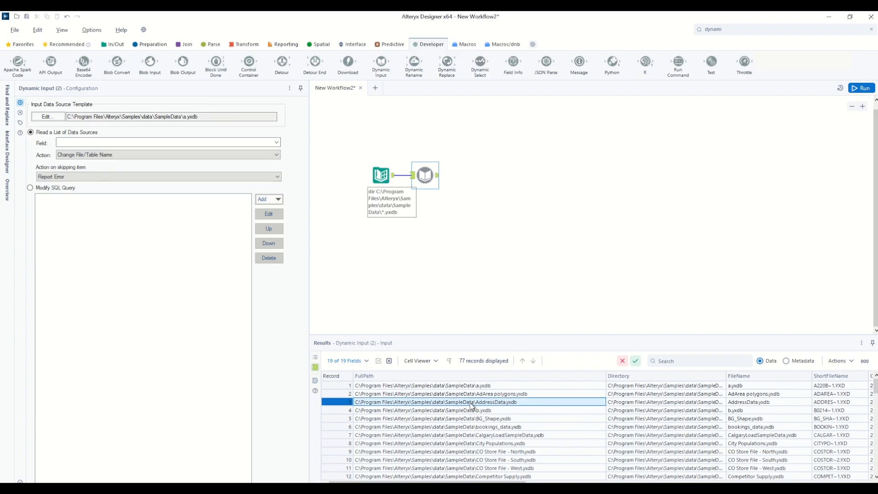
click(76, 155)
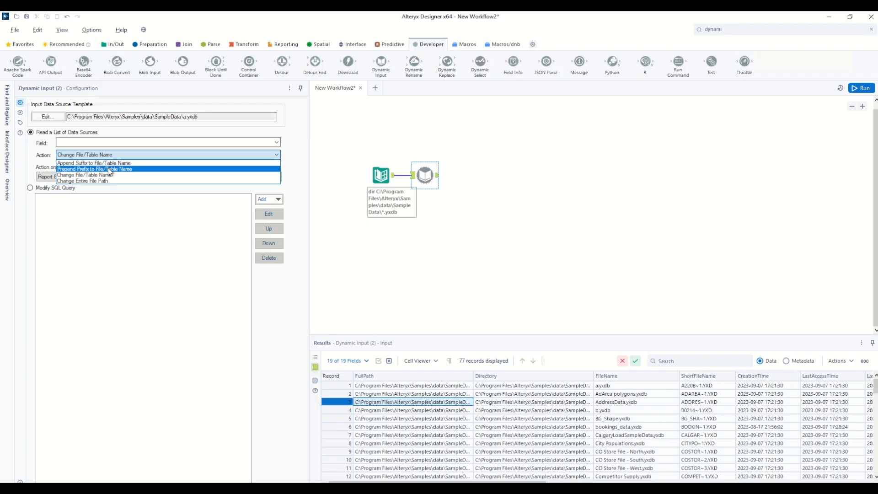
click(277, 144)
click(277, 143)
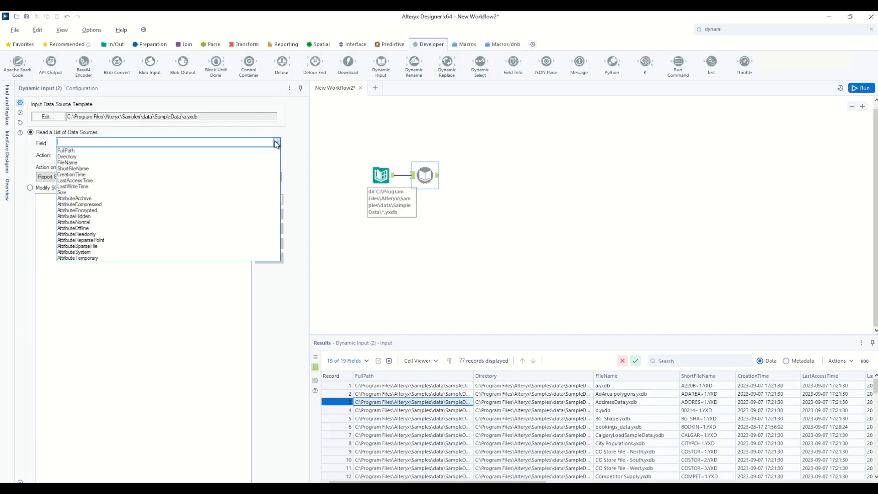
click(69, 151)
click(81, 156)
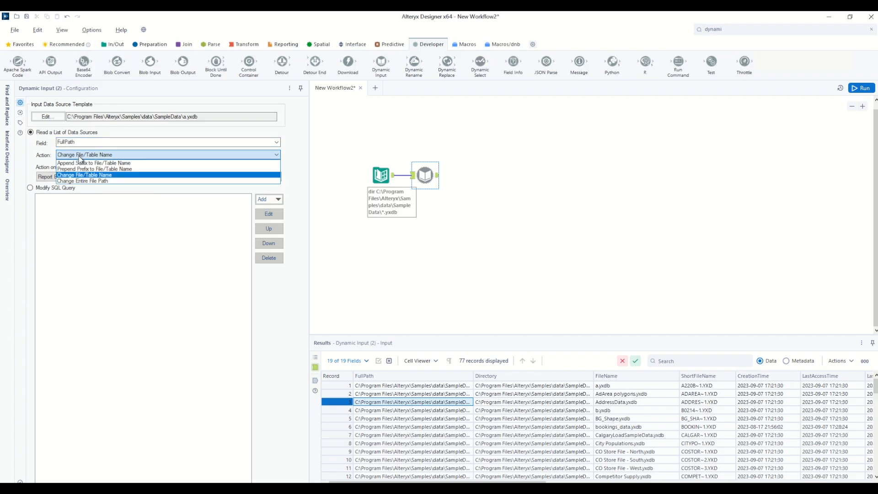
click(76, 181)
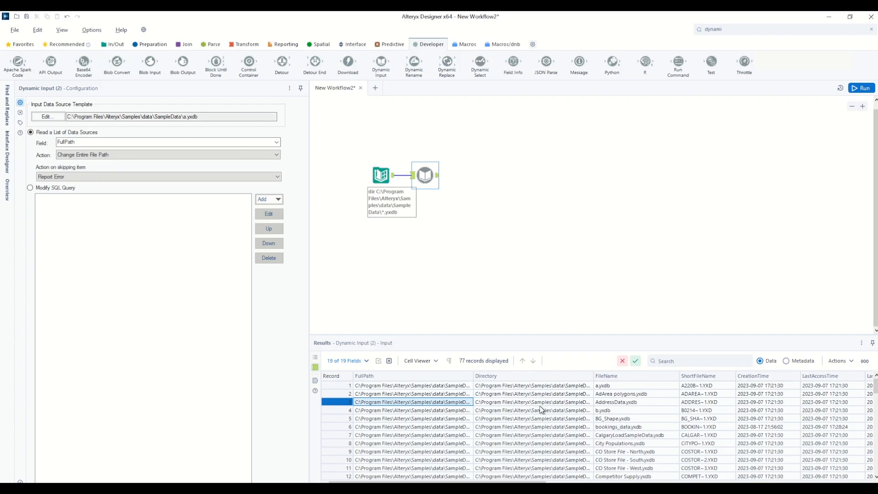
- Insert a Sample tool between the Directory and Dynamic Input tools, keeping only the first 1 row
click(152, 44)
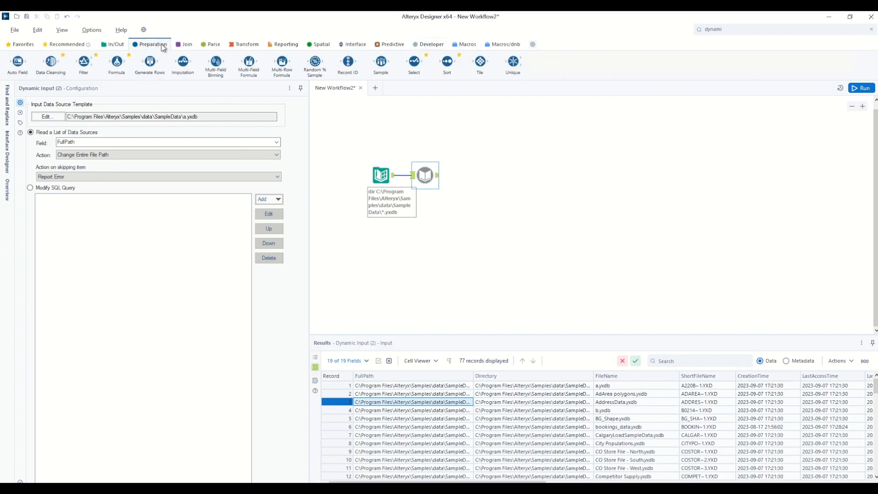
drag(381, 62, 404, 176)
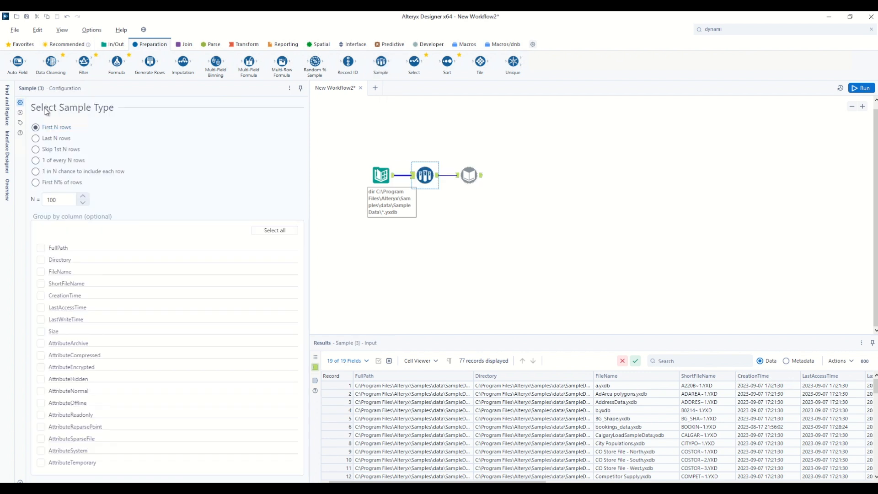
double_click(64, 200)
text(1)
click(521, 185)
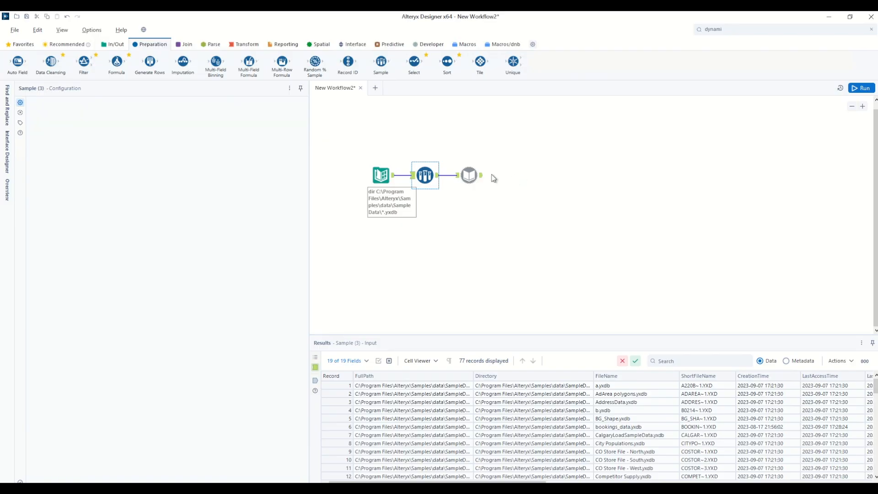
click(470, 176)
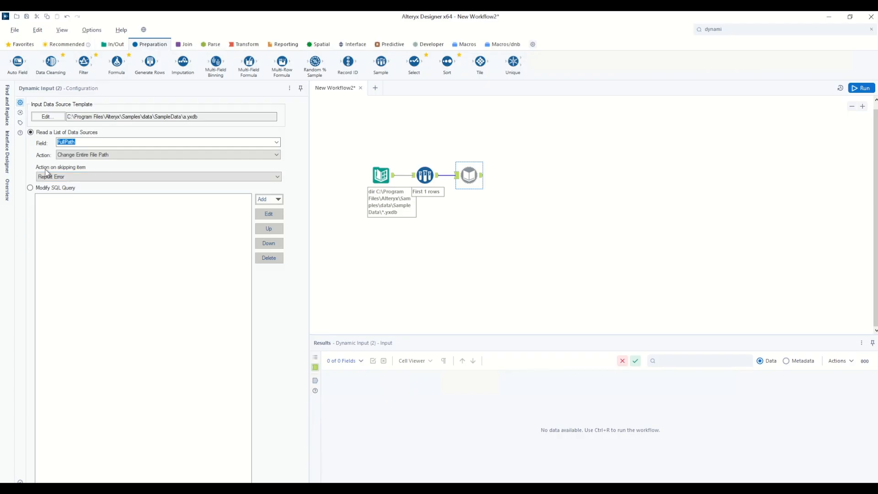
click(90, 177)
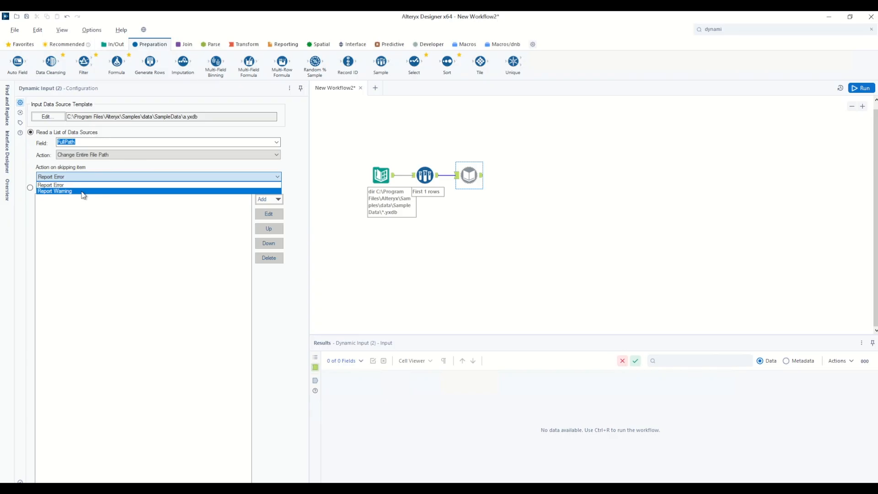
click(551, 245)
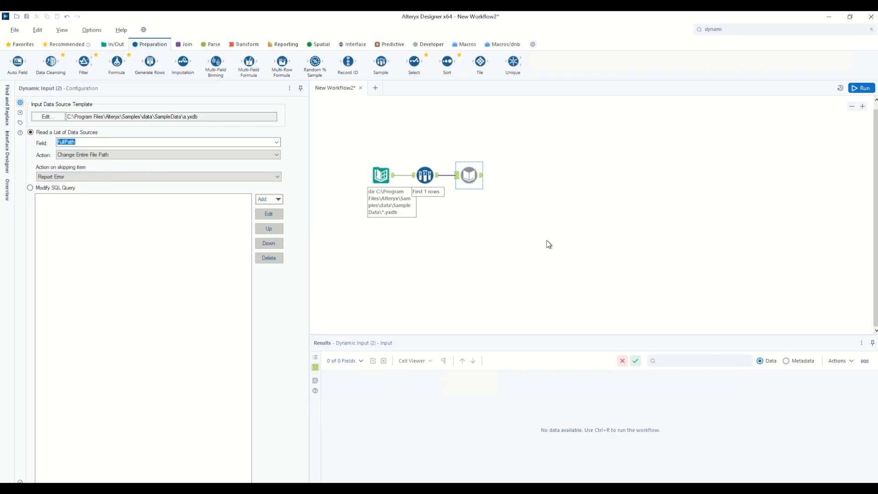
- Run the workflow and view the output records of the Dynamic Input tool
click(865, 91)
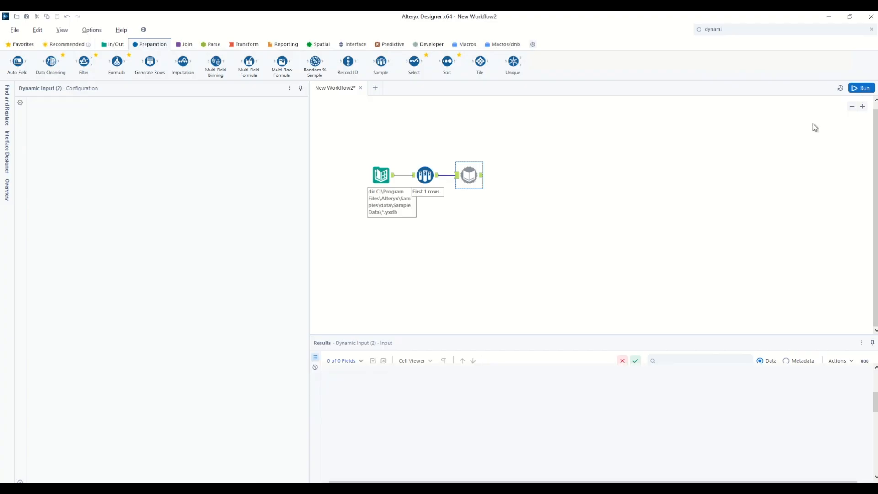
click(483, 178)
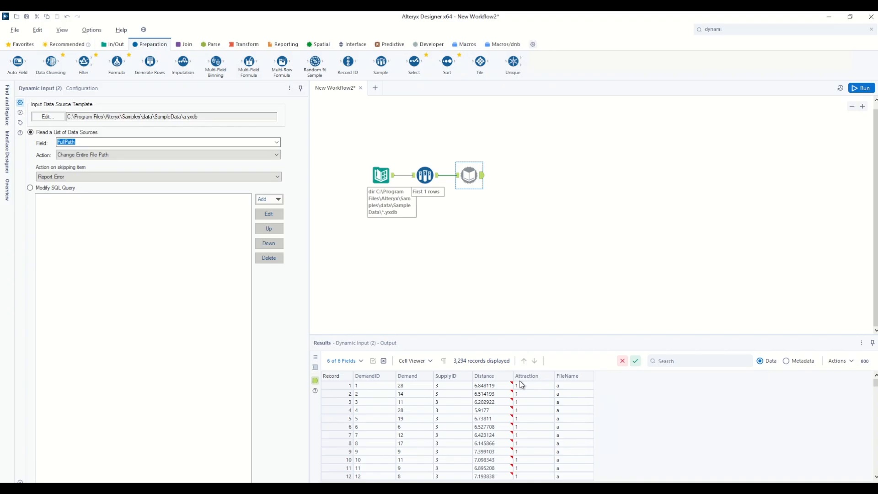
- Switch the Sample tool to Last N rows, rerun the workflow, and view the Dynamic Input tool's output
click(434, 180)
click(36, 139)
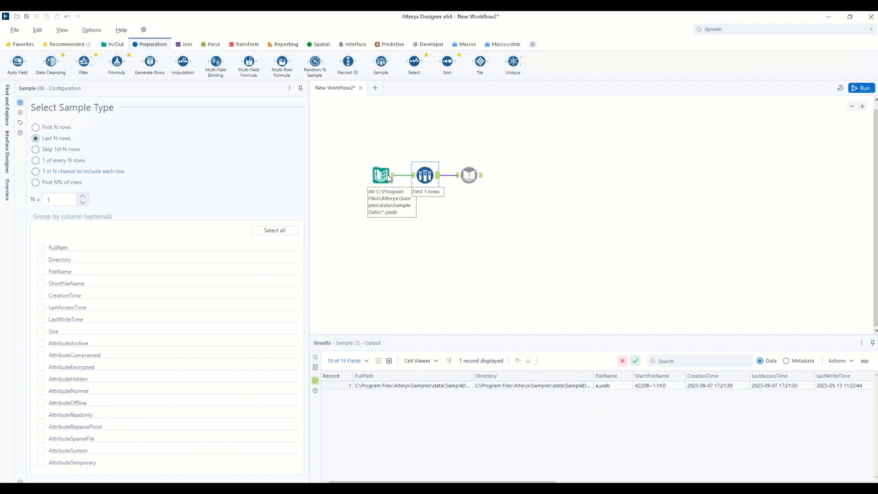
click(869, 88)
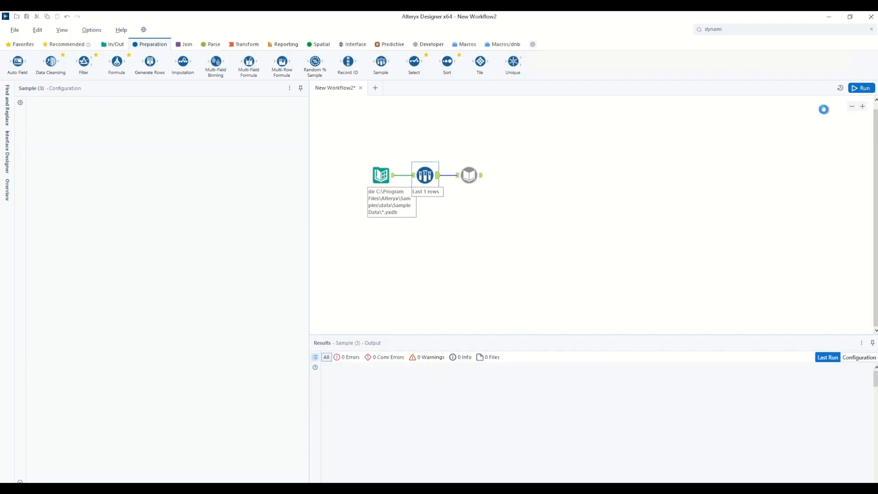
click(476, 175)
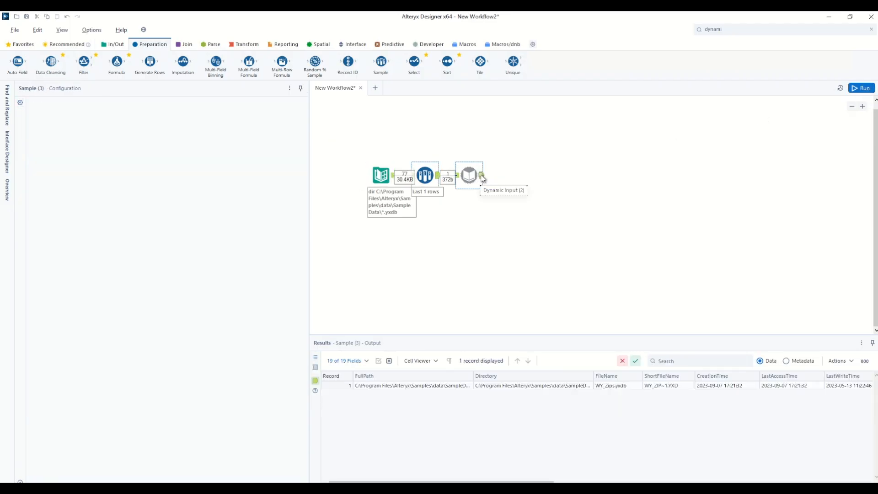